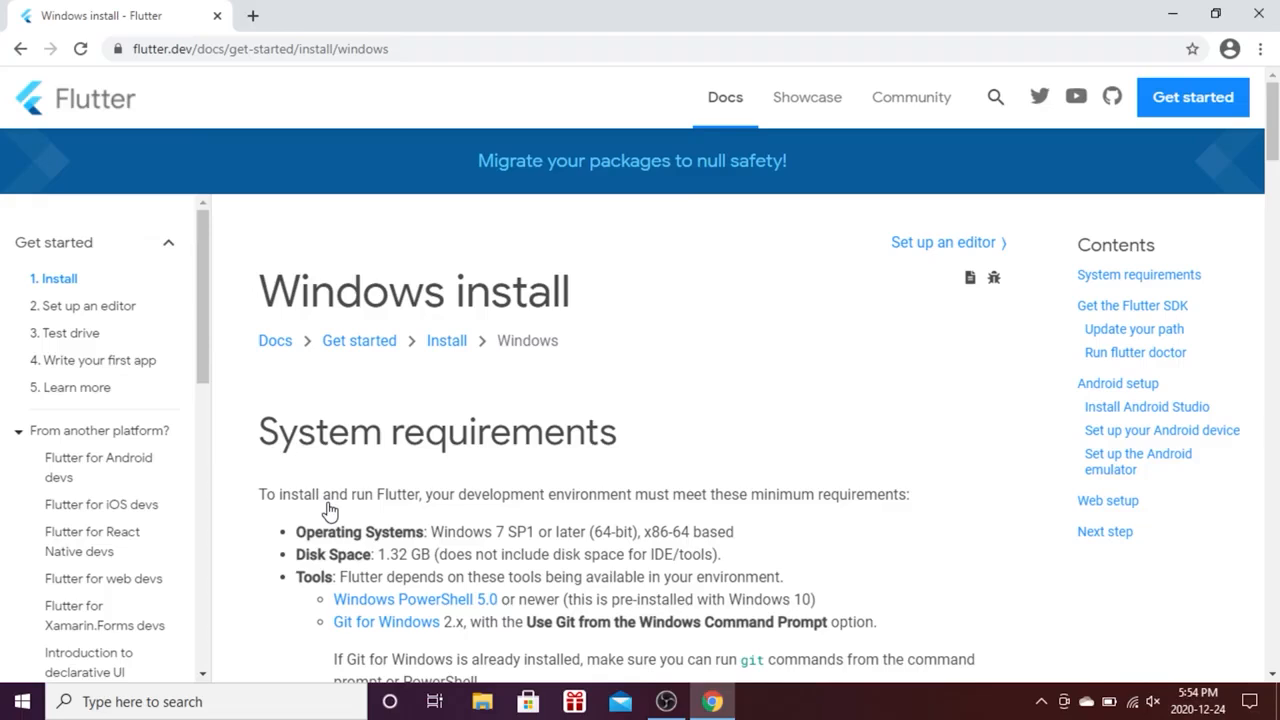
- Open the Android Studio download page linked in the Android setup section of Flutter's Windows install guide
scroll(330, 510, down, 2)
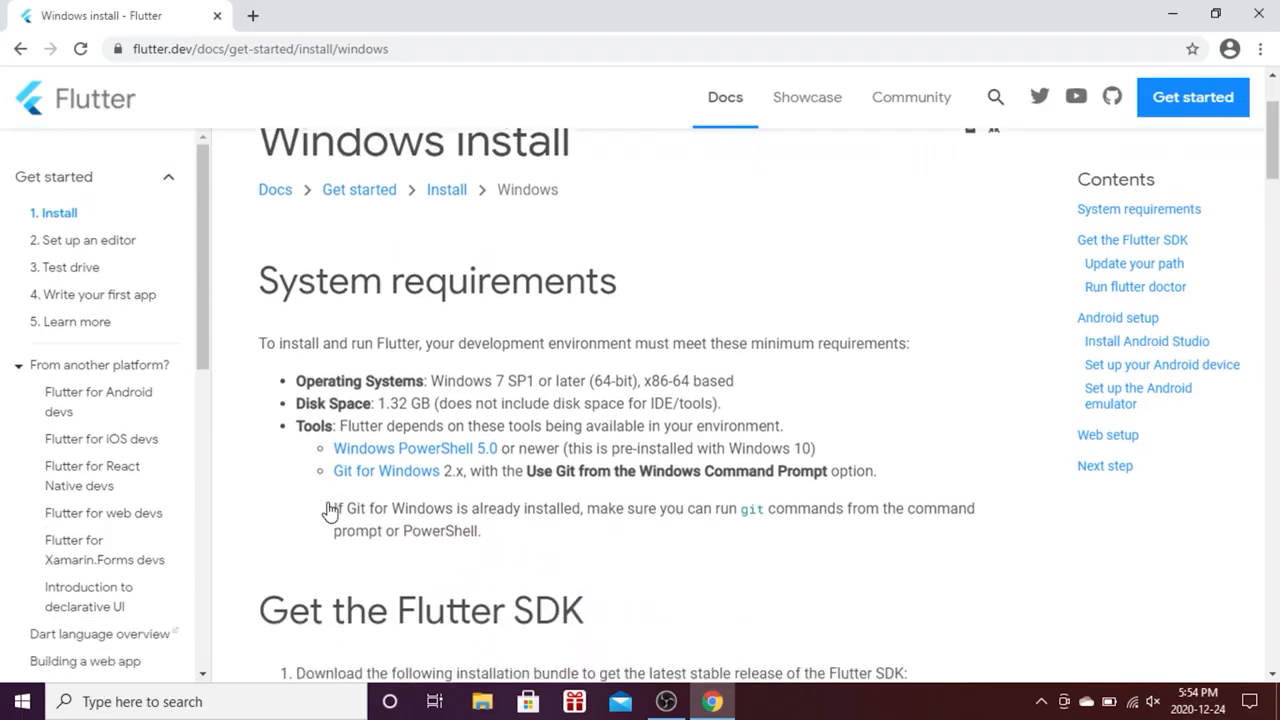
scroll(330, 510, down, 3)
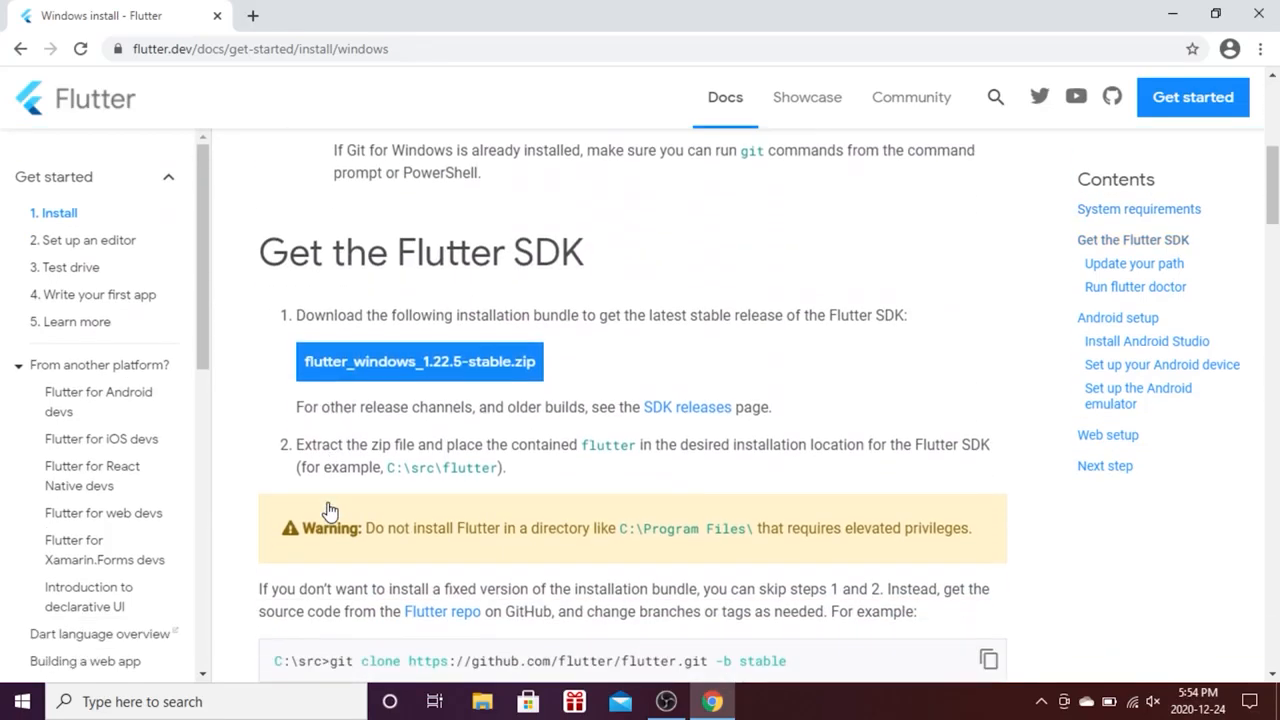
scroll(330, 510, down, 10)
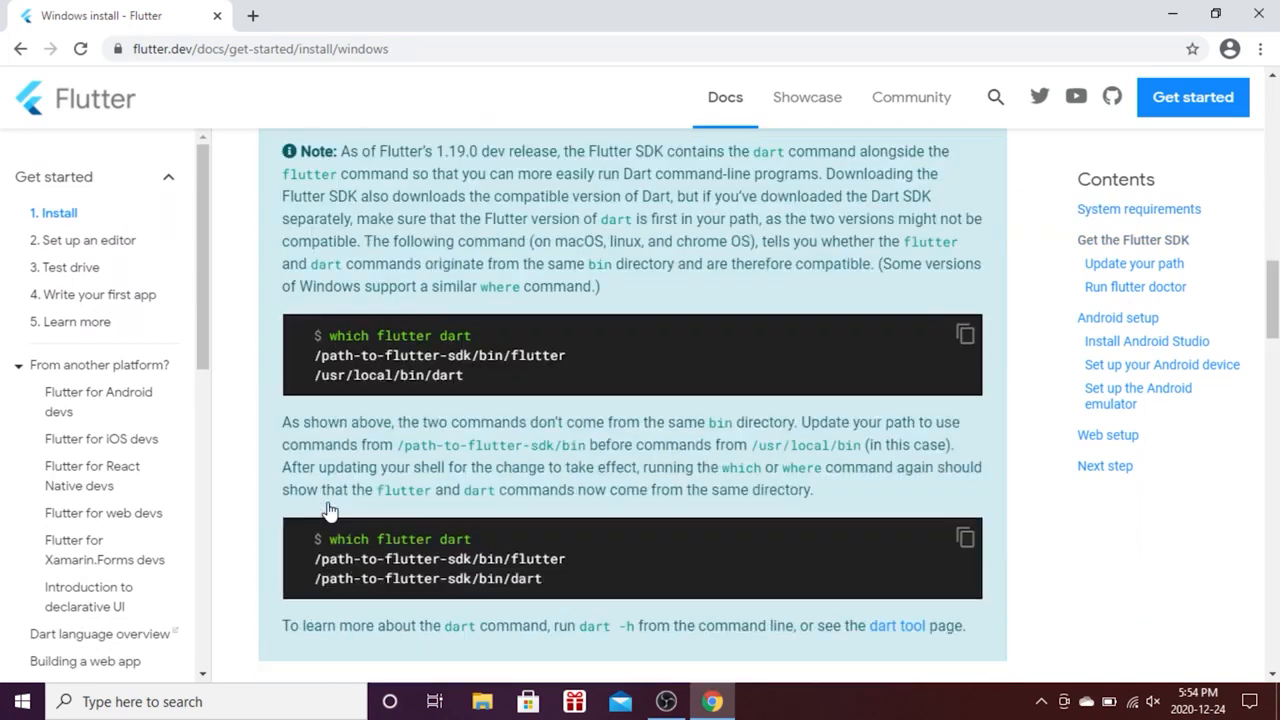
scroll(330, 510, down, 12)
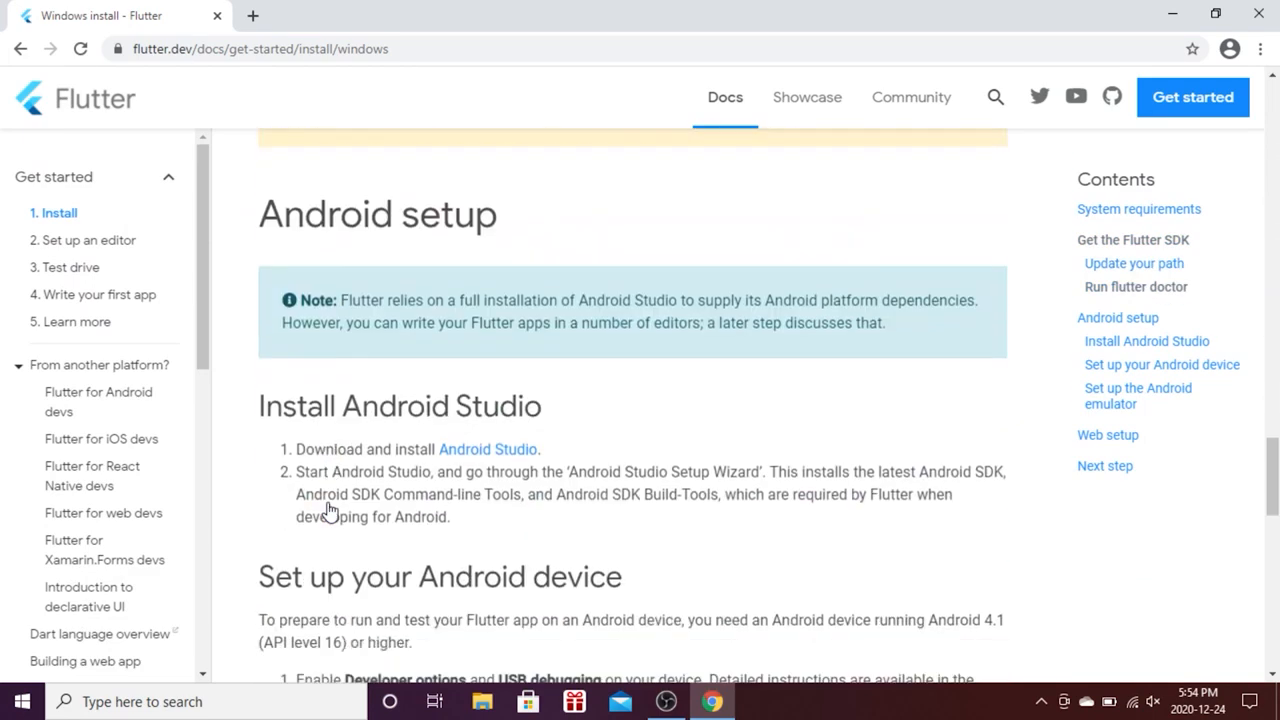
click(474, 376)
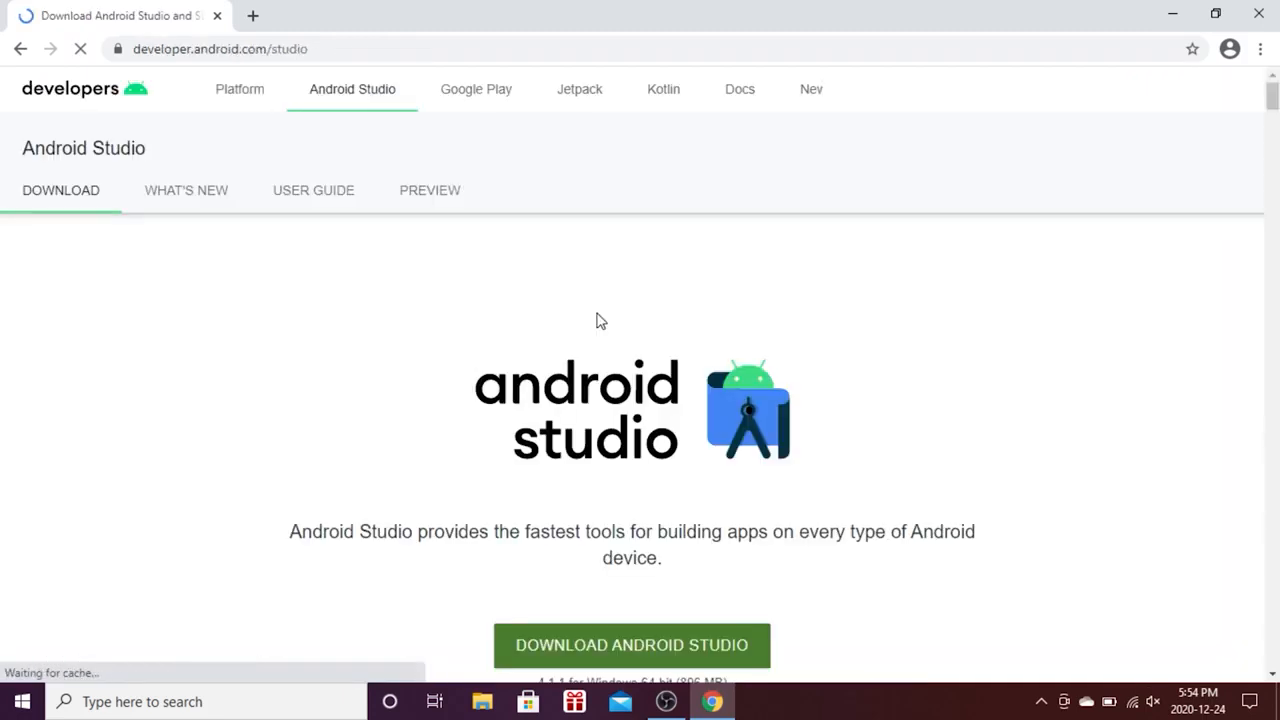
- Download Android Studio for Windows, agreeing to the terms and conditions
scroll(600, 543, down, 1)
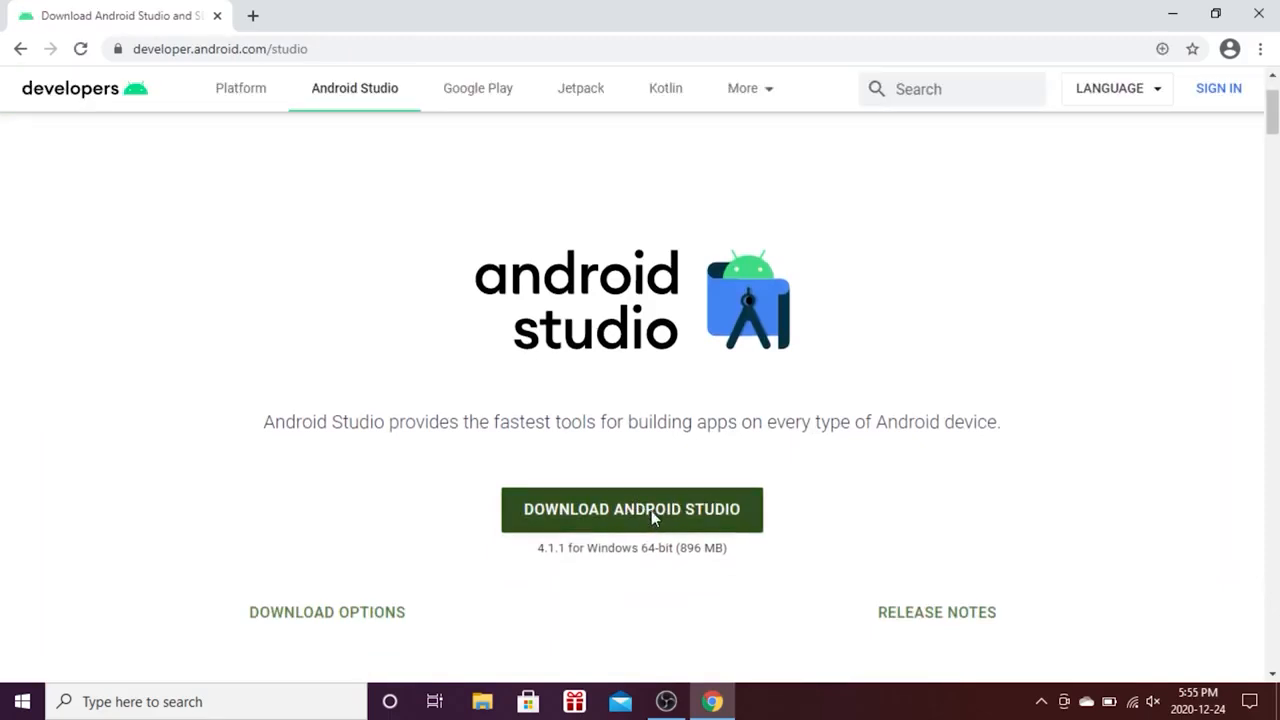
click(651, 510)
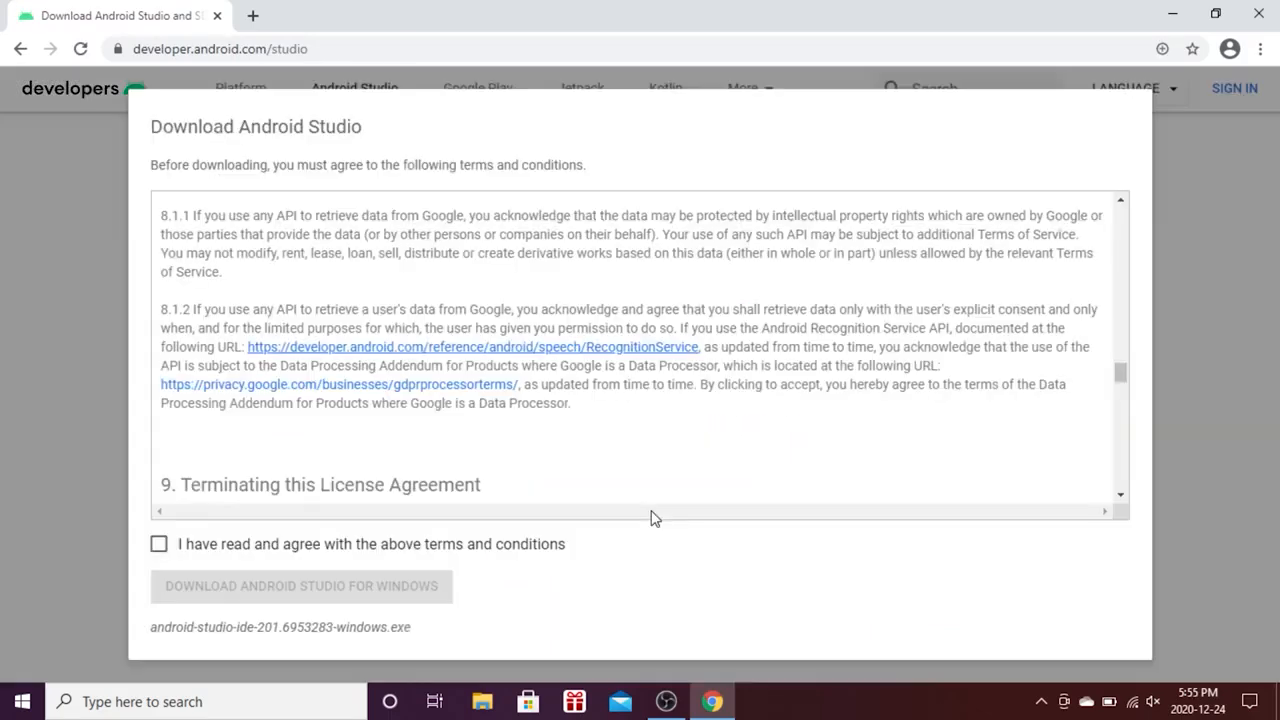
click(160, 545)
click(216, 590)
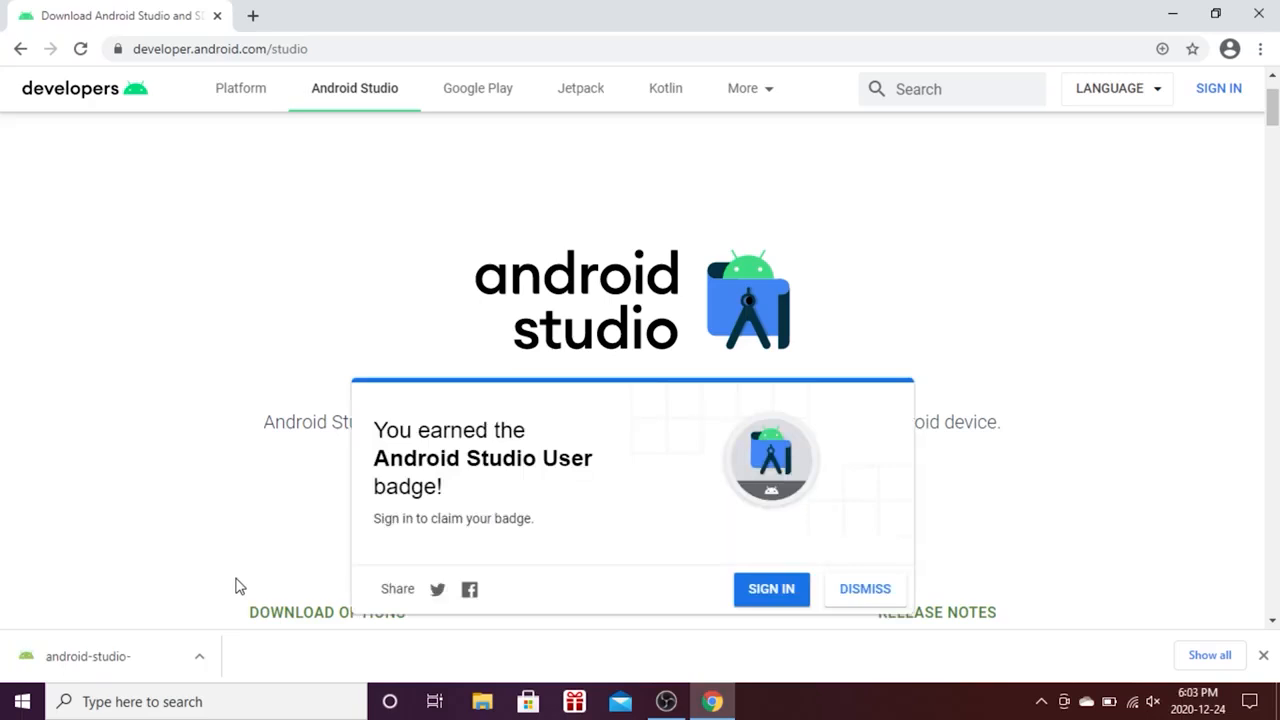
- Install Android Studio from the downloaded installer with the default components, location and Start Menu folder, and finish with Start Android Studio enabled
click(135, 656)
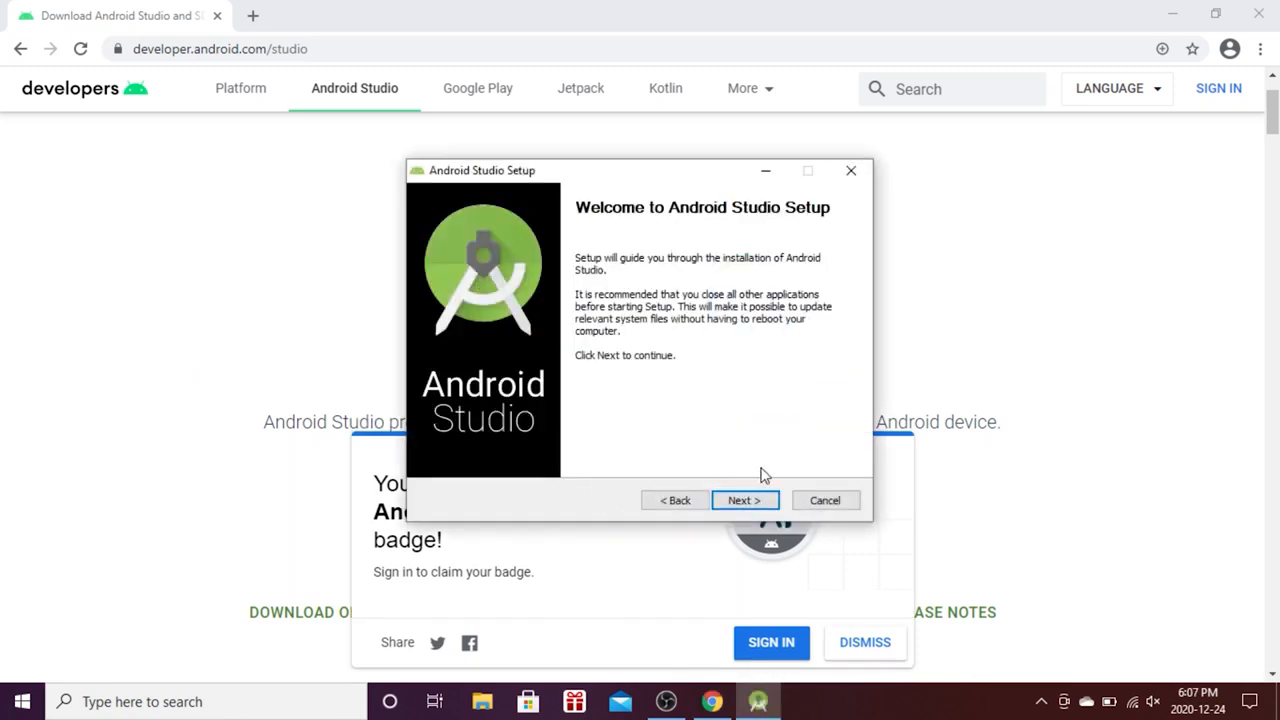
click(772, 502)
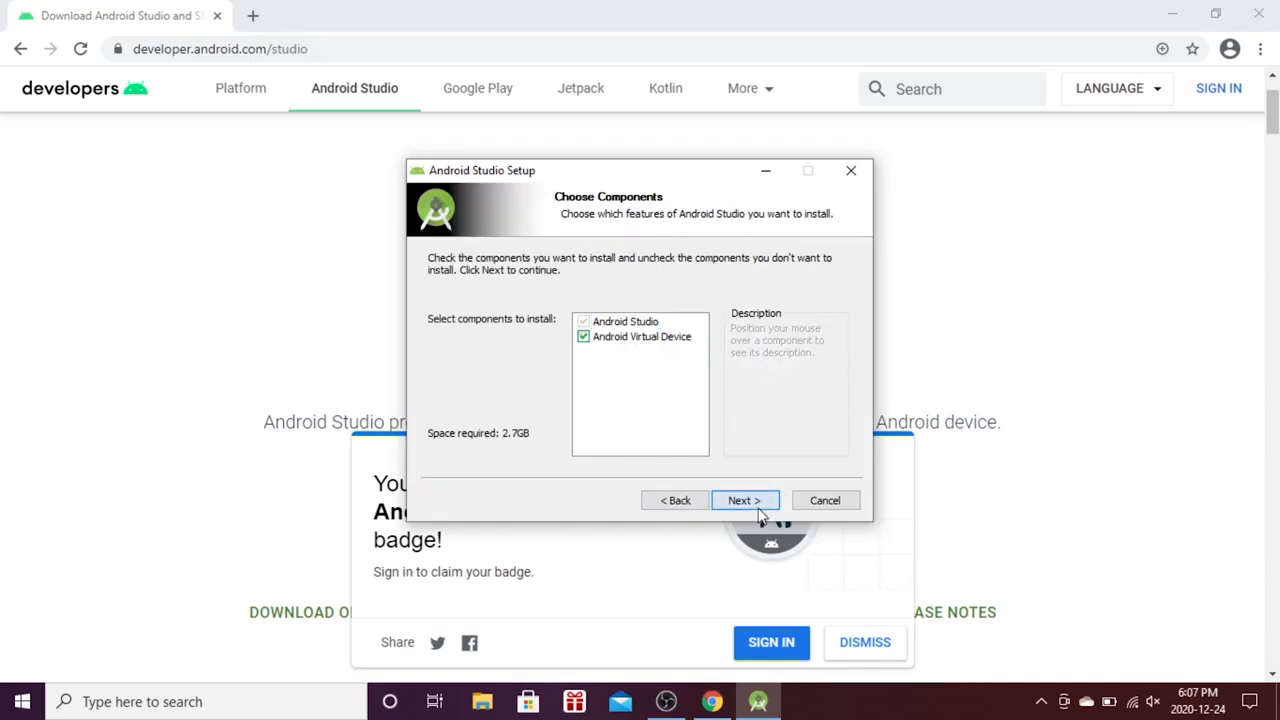
click(750, 502)
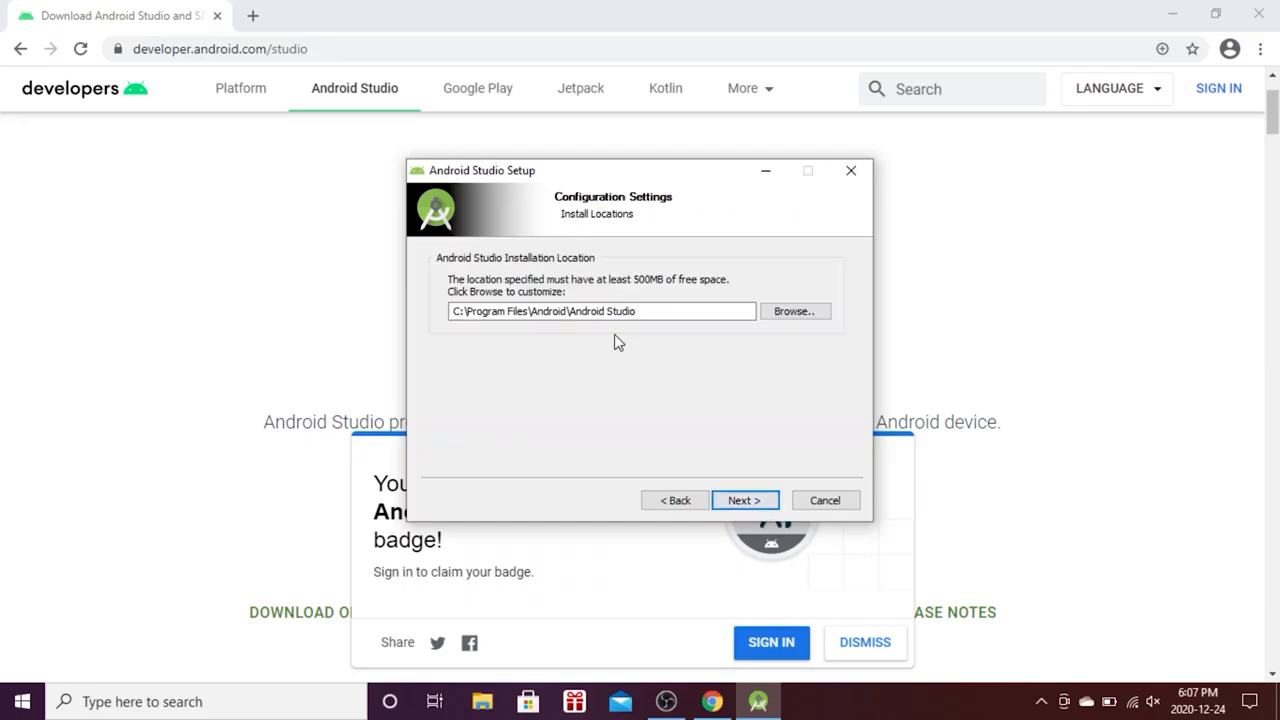
click(760, 504)
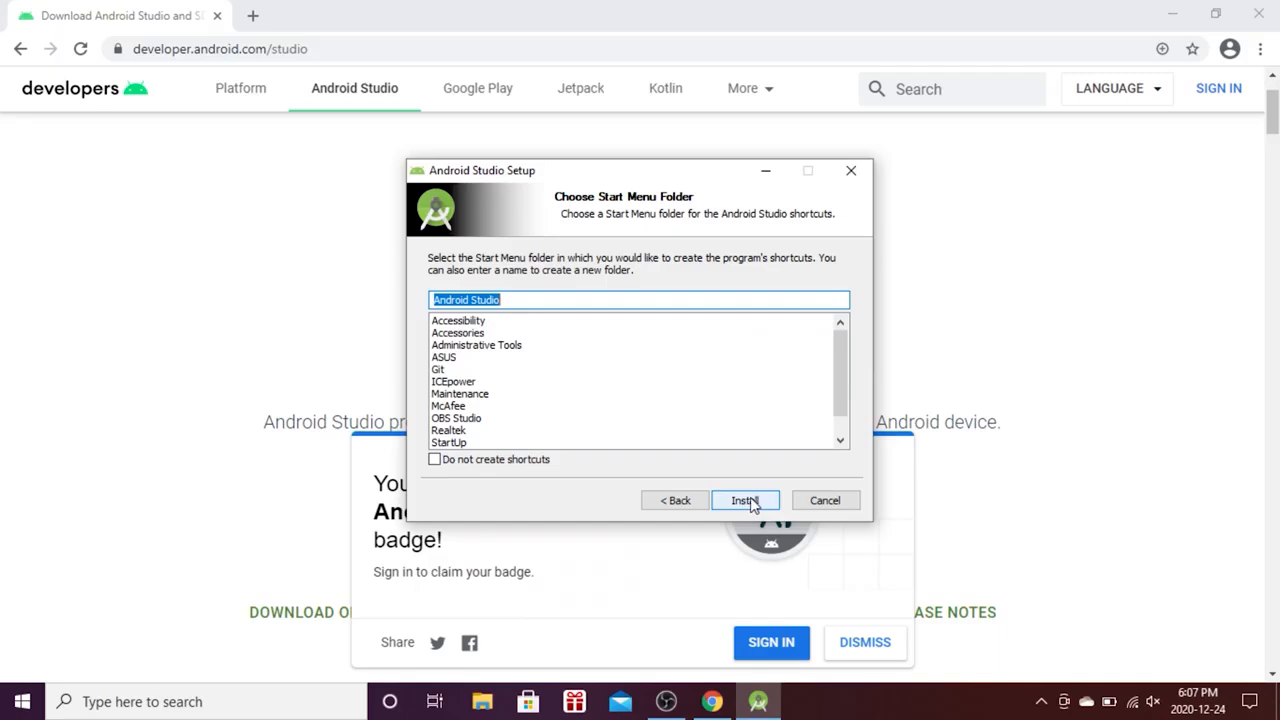
click(750, 500)
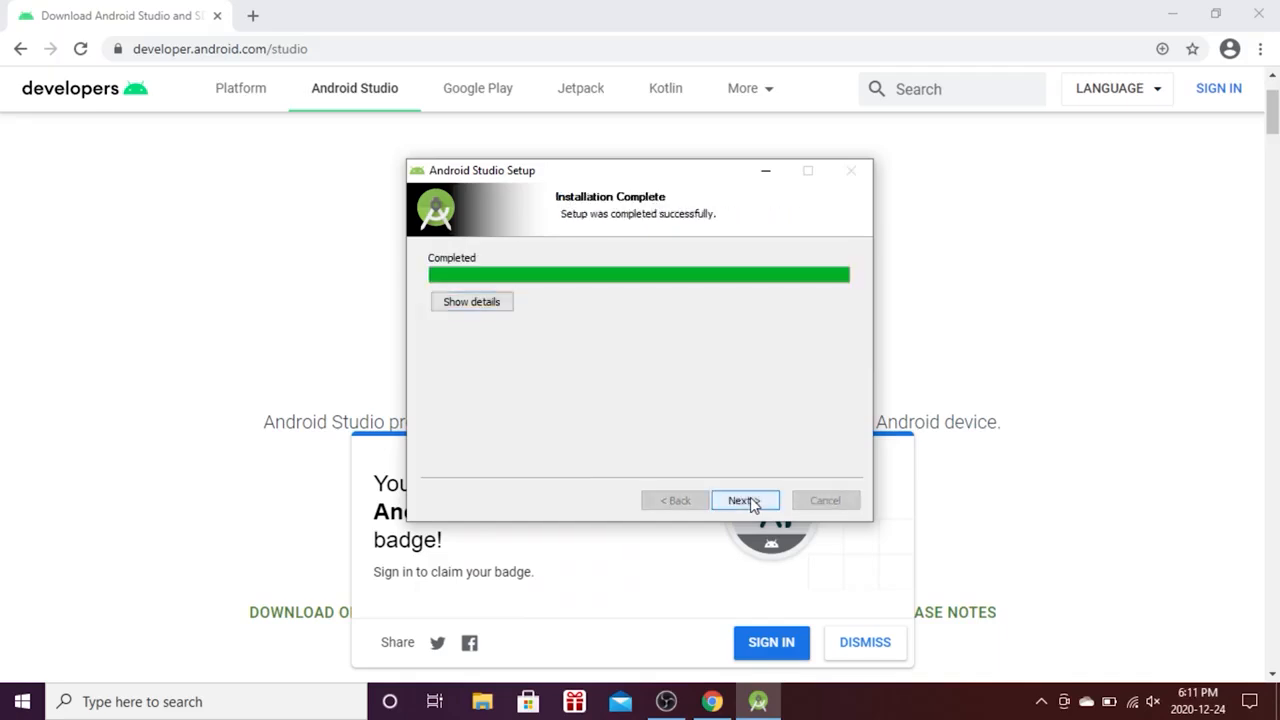
click(750, 500)
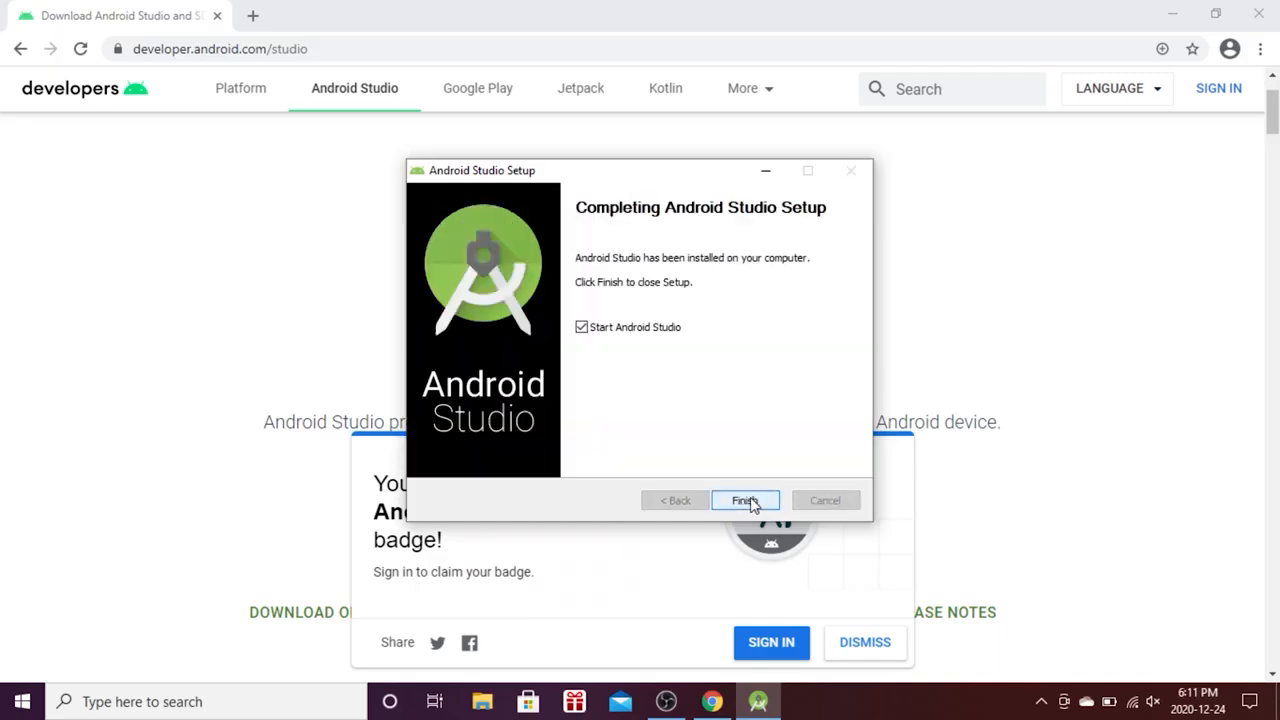
click(752, 502)
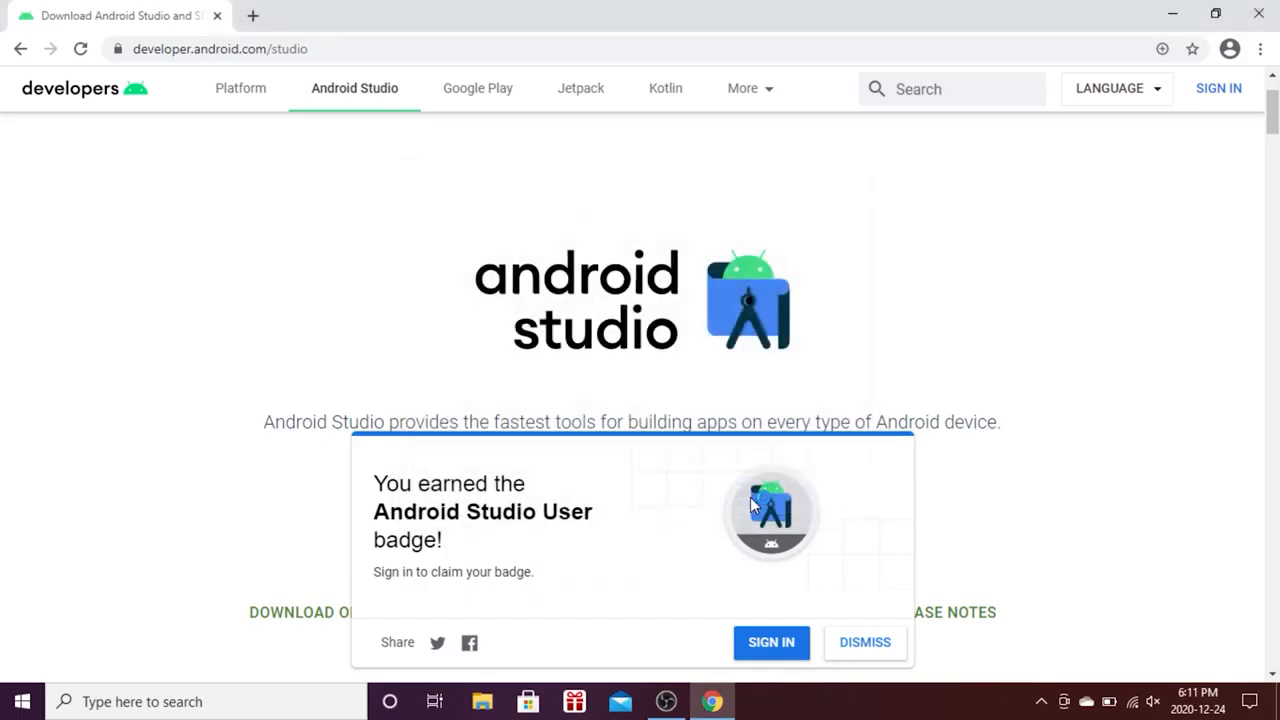
- Close the browser and start Android Studio without importing settings or sending usage statistics to Google
click(1266, 12)
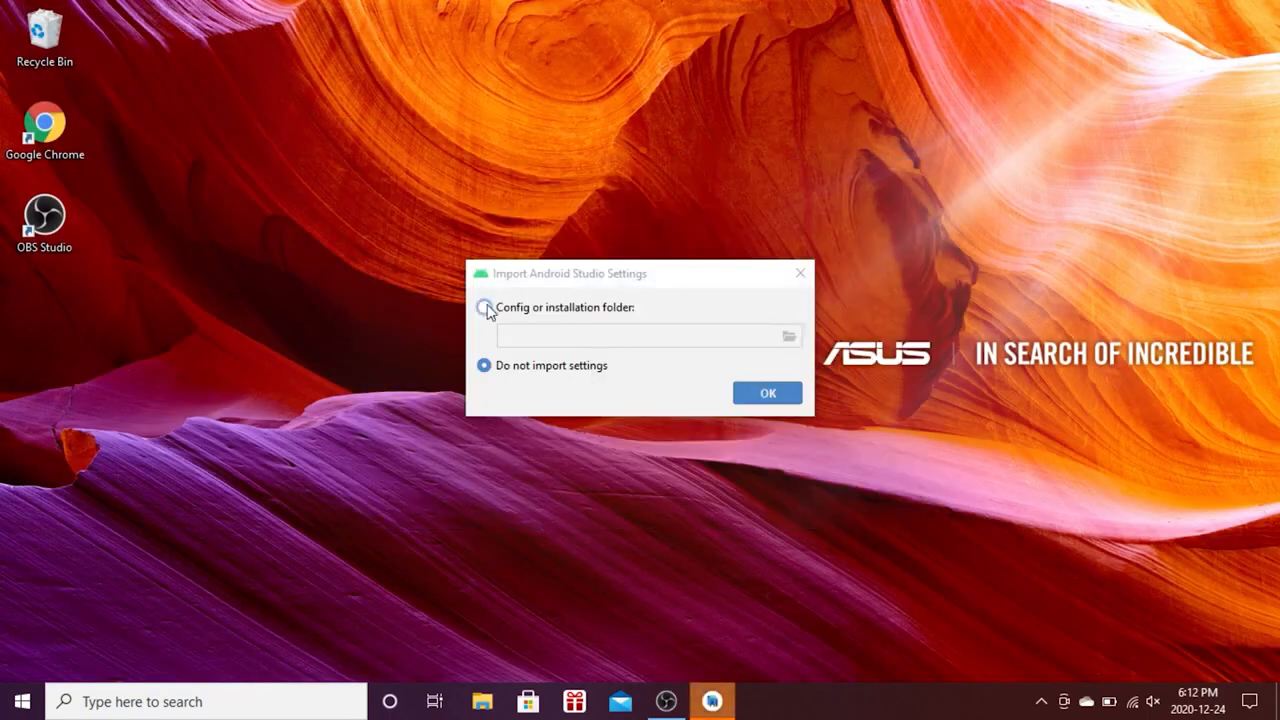
click(793, 396)
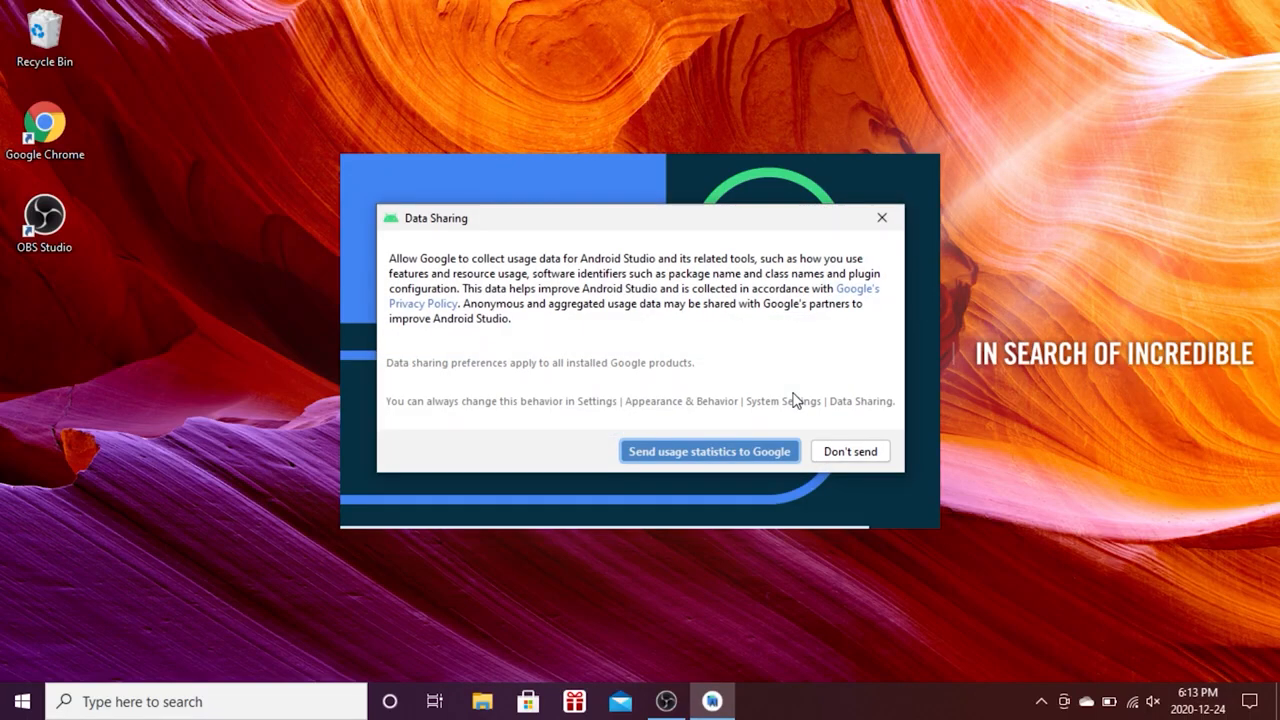
click(876, 452)
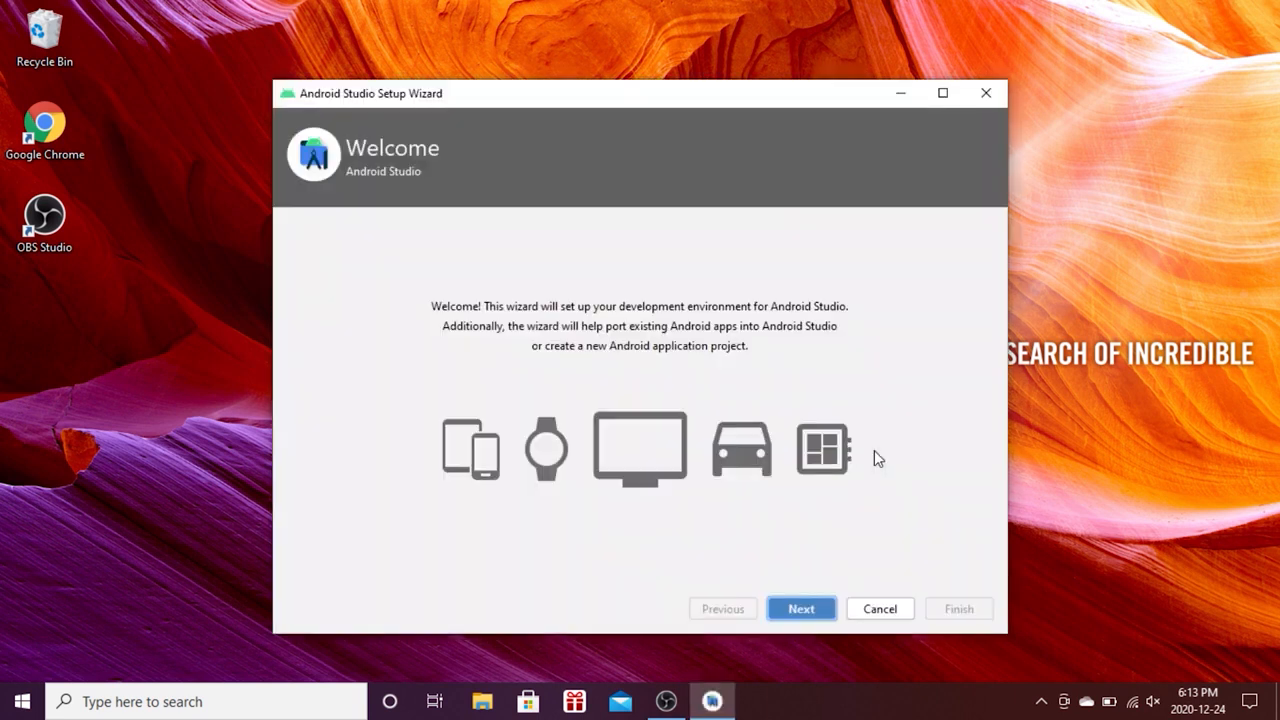
- Complete the Android Studio Setup Wizard with the Standard install type and the Darcula theme, downloading the SDK components
click(801, 609)
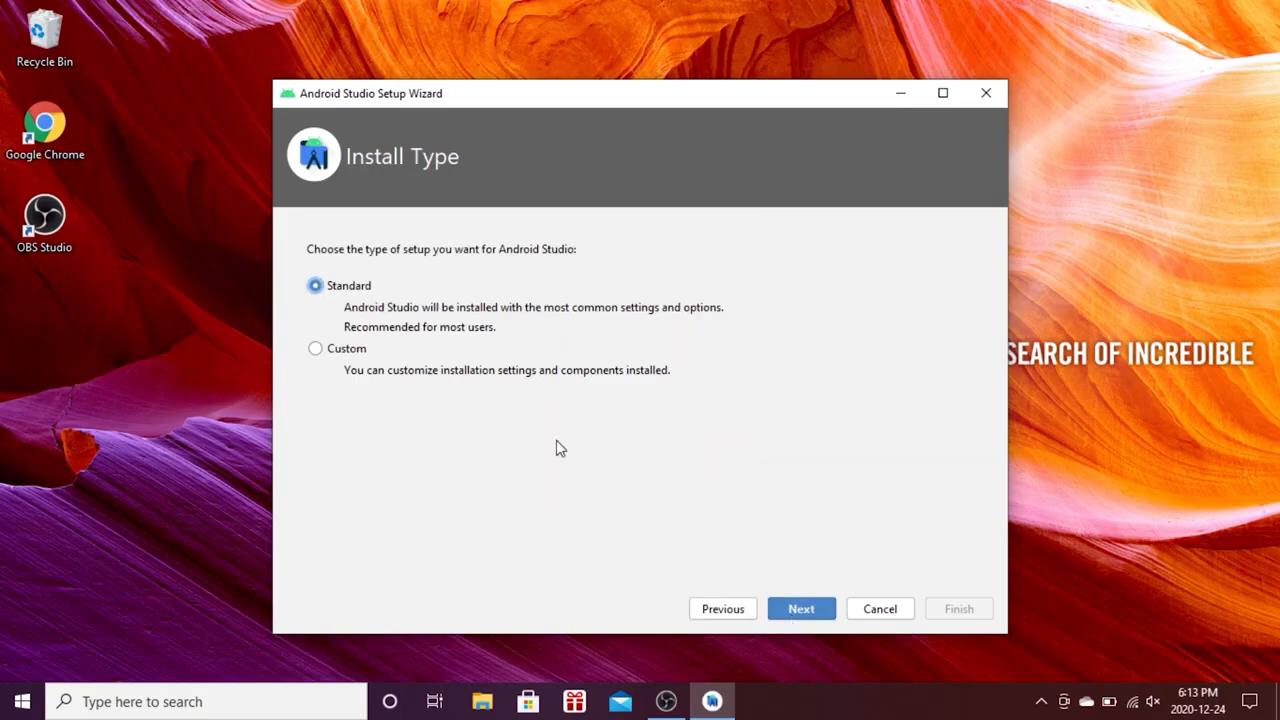
click(808, 610)
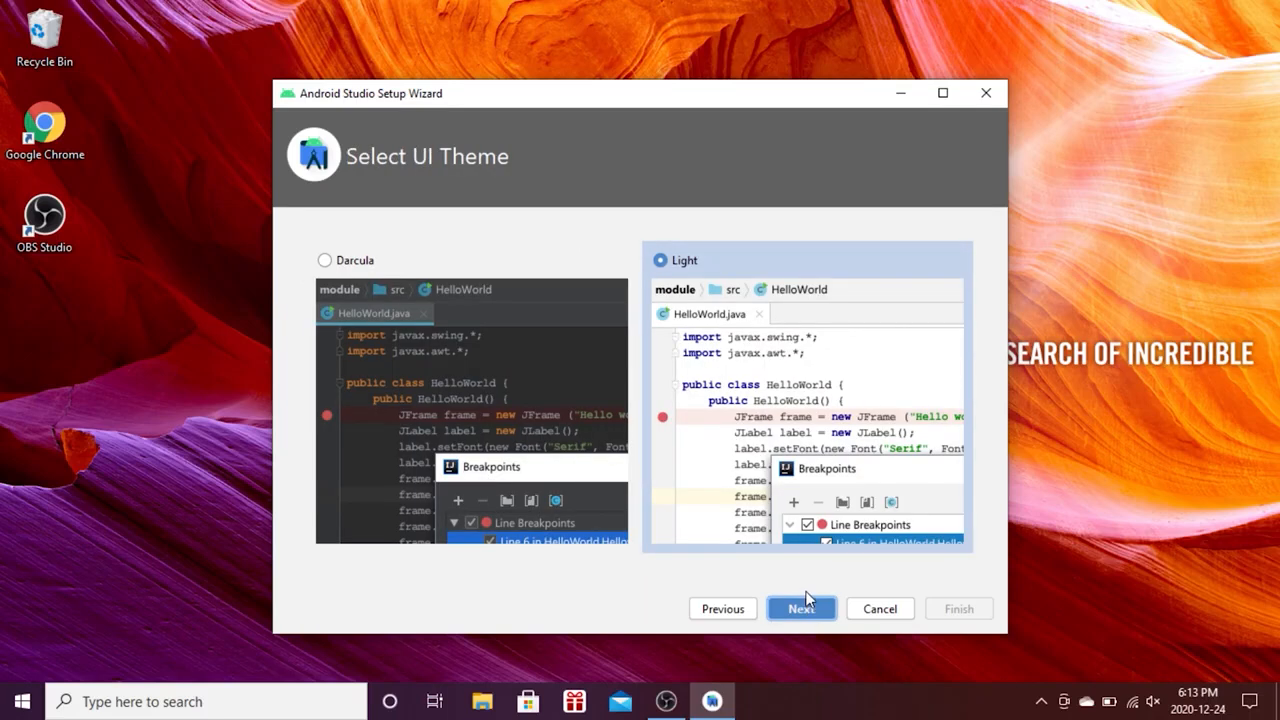
click(326, 261)
click(827, 611)
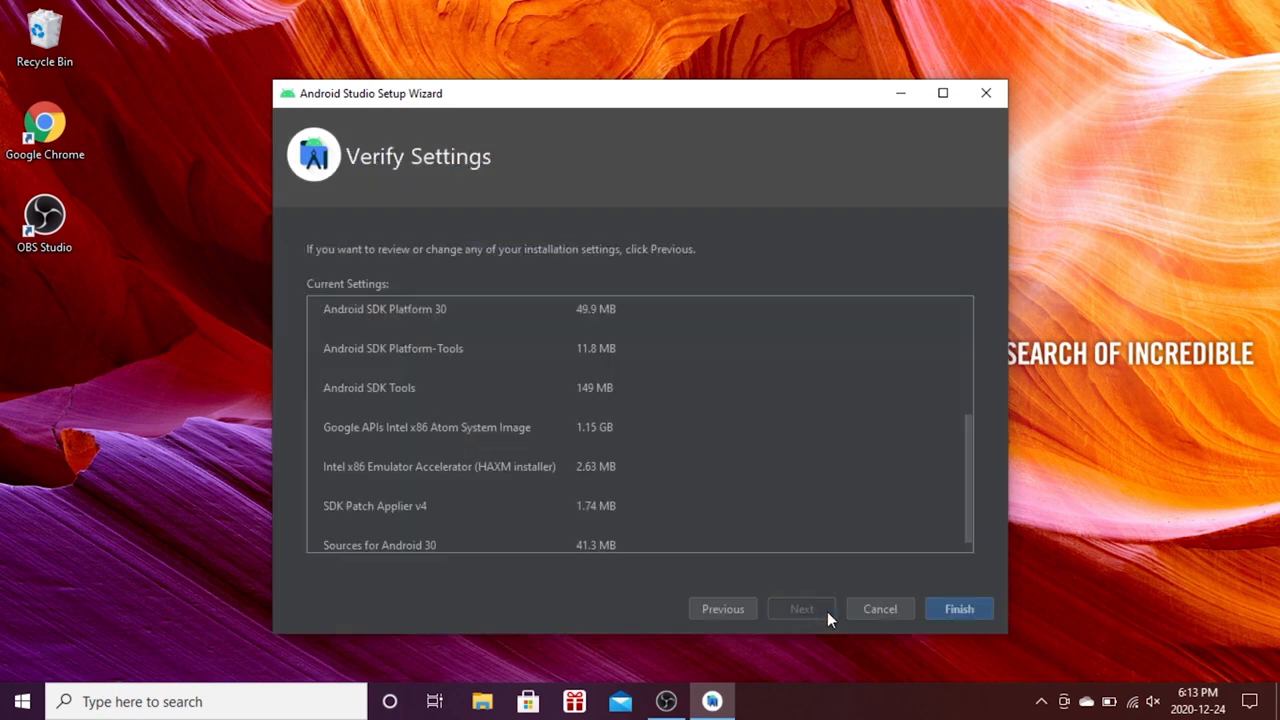
click(935, 610)
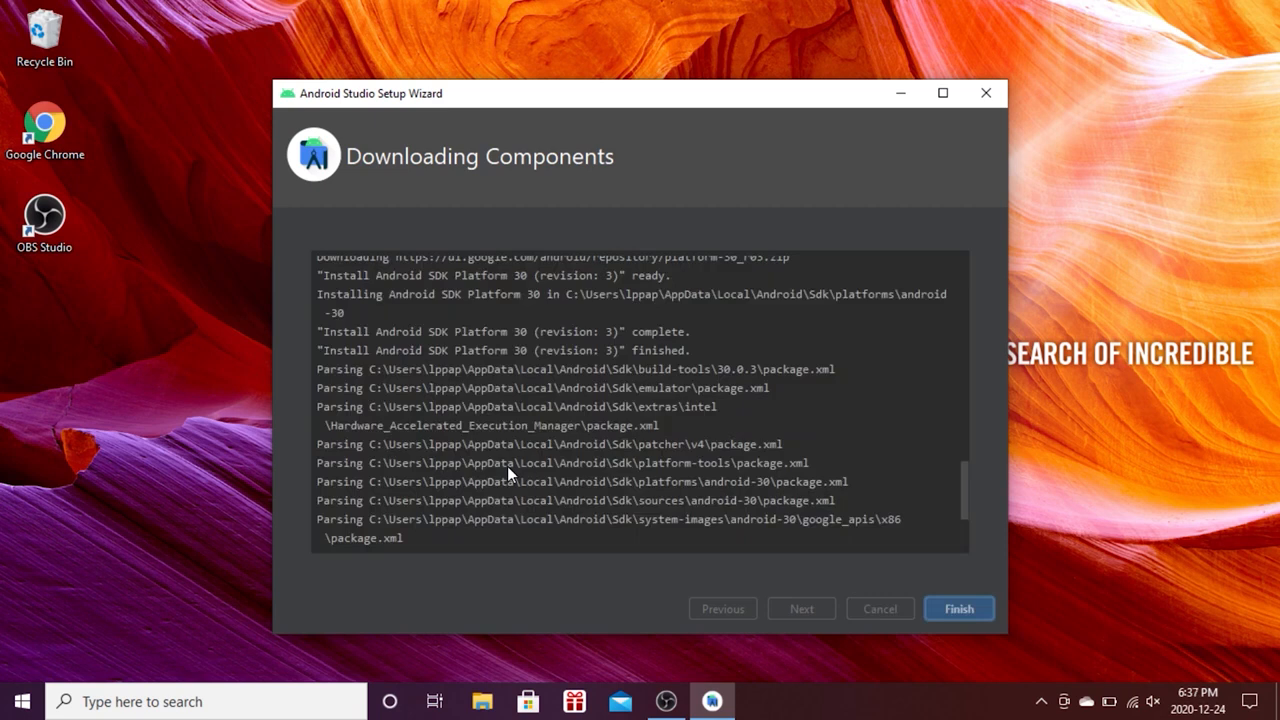
click(966, 611)
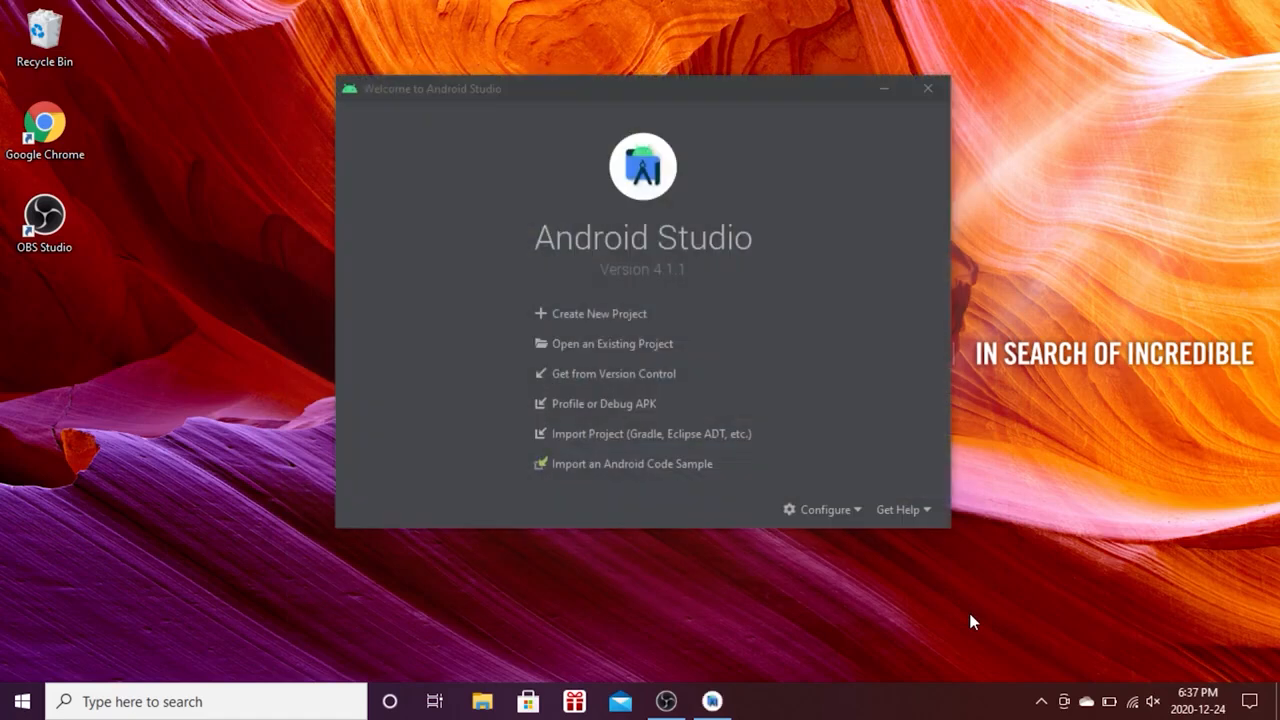
- Open the plugin settings in Android Studio and search the Marketplace for "flutter"
click(835, 515)
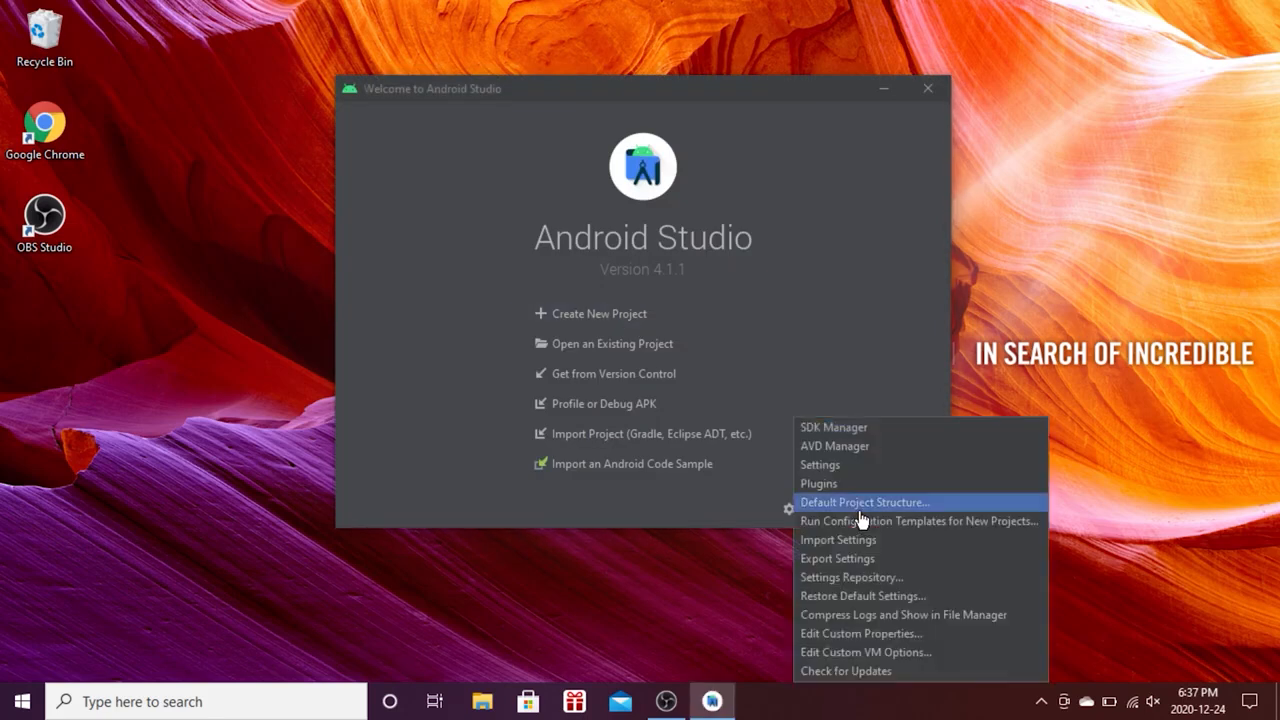
click(840, 467)
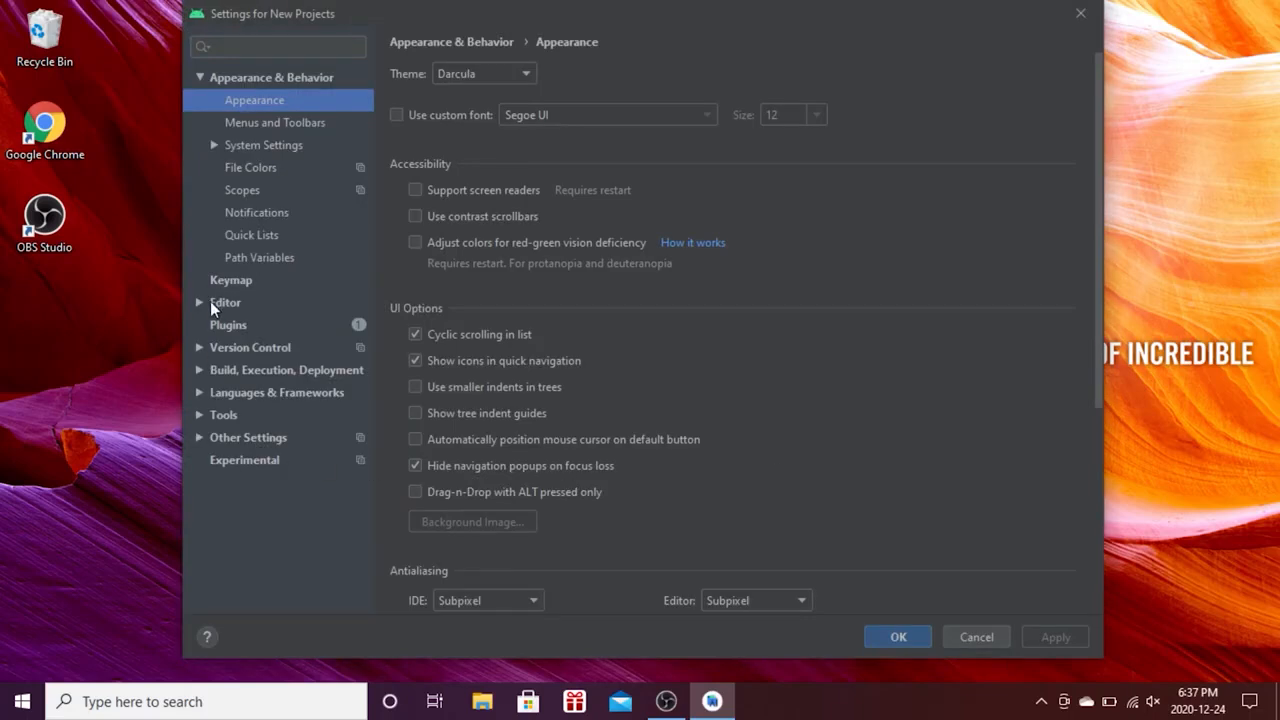
click(216, 326)
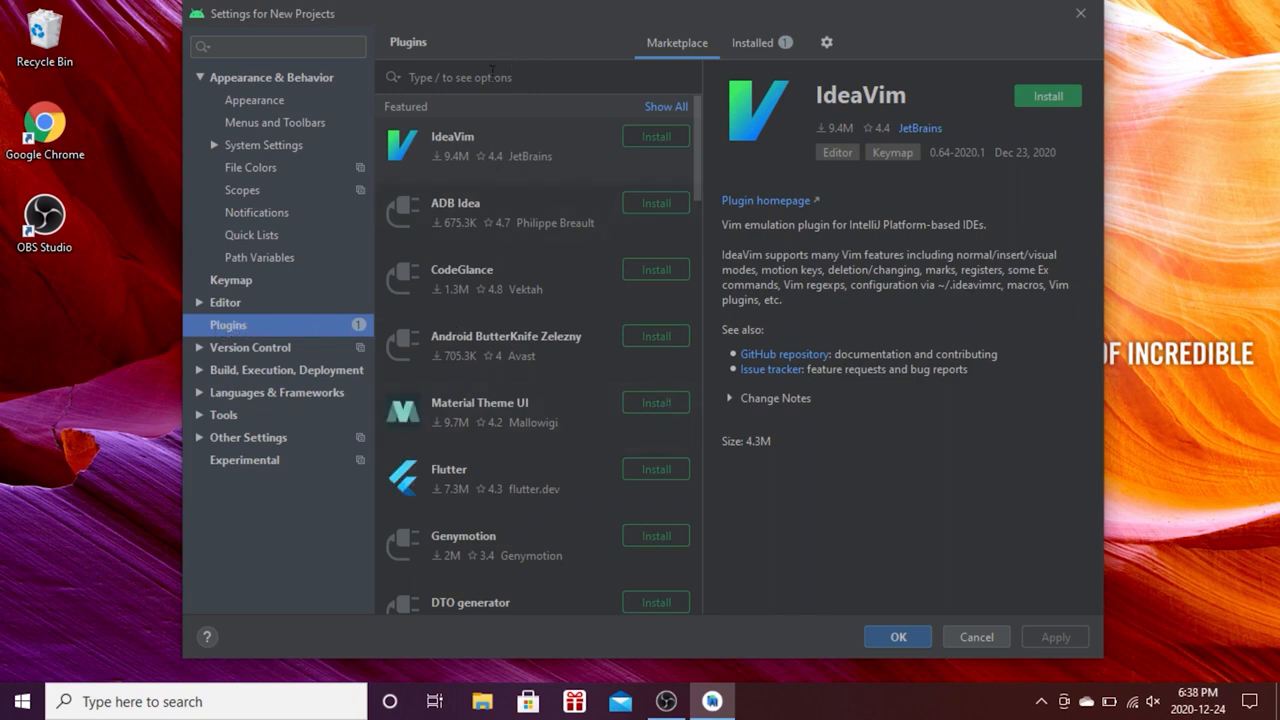
text(flutter)
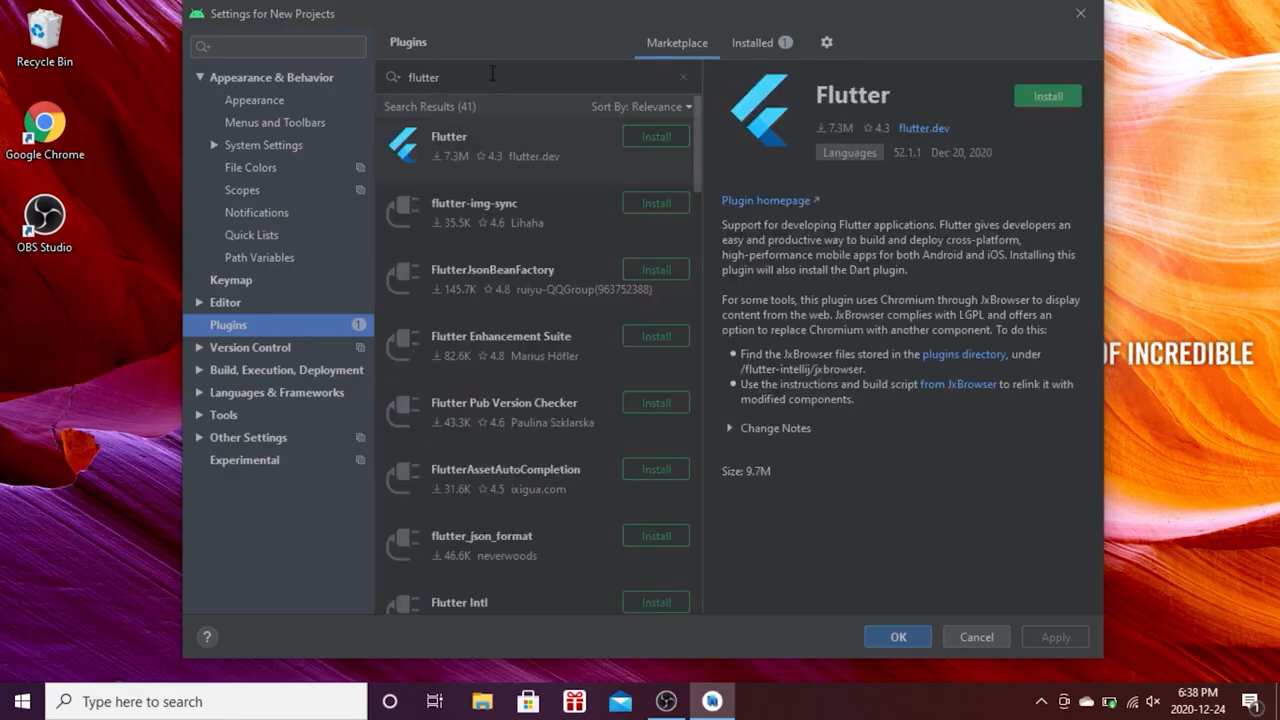
- Install the Flutter plugin with its required Dart plugin, accepting the third-party privacy note, and restart the IDE
click(655, 139)
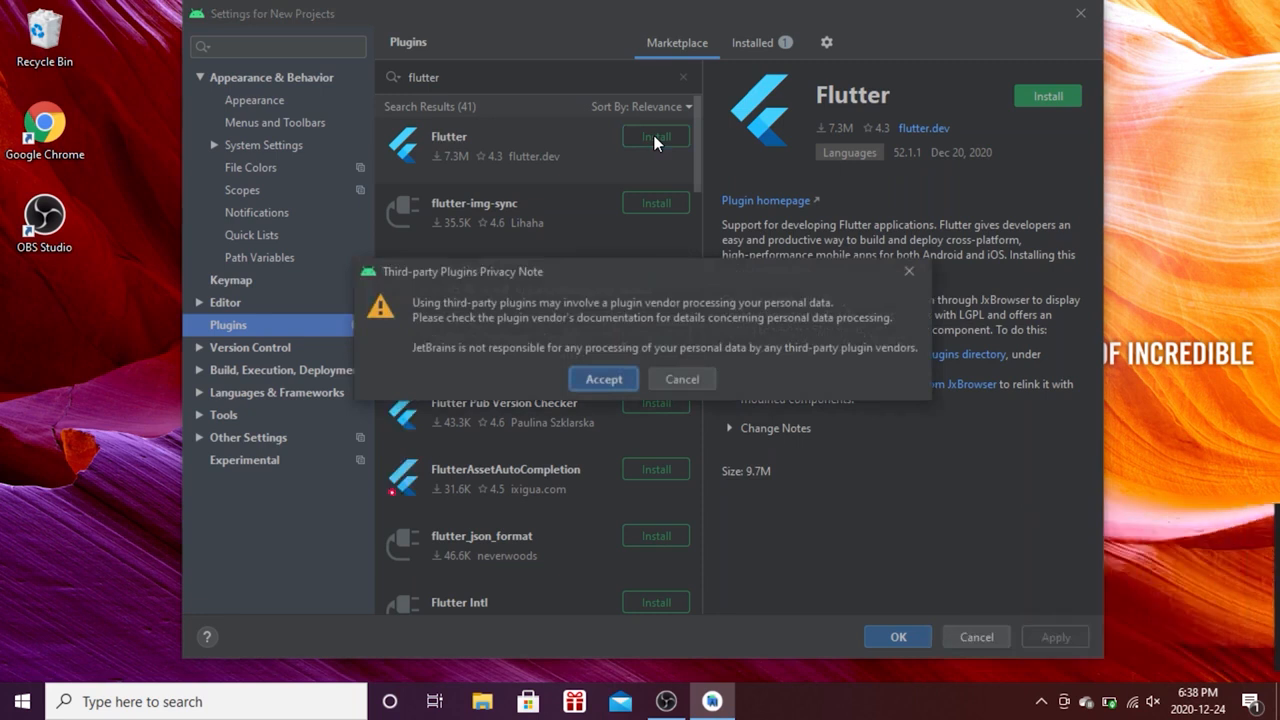
click(604, 382)
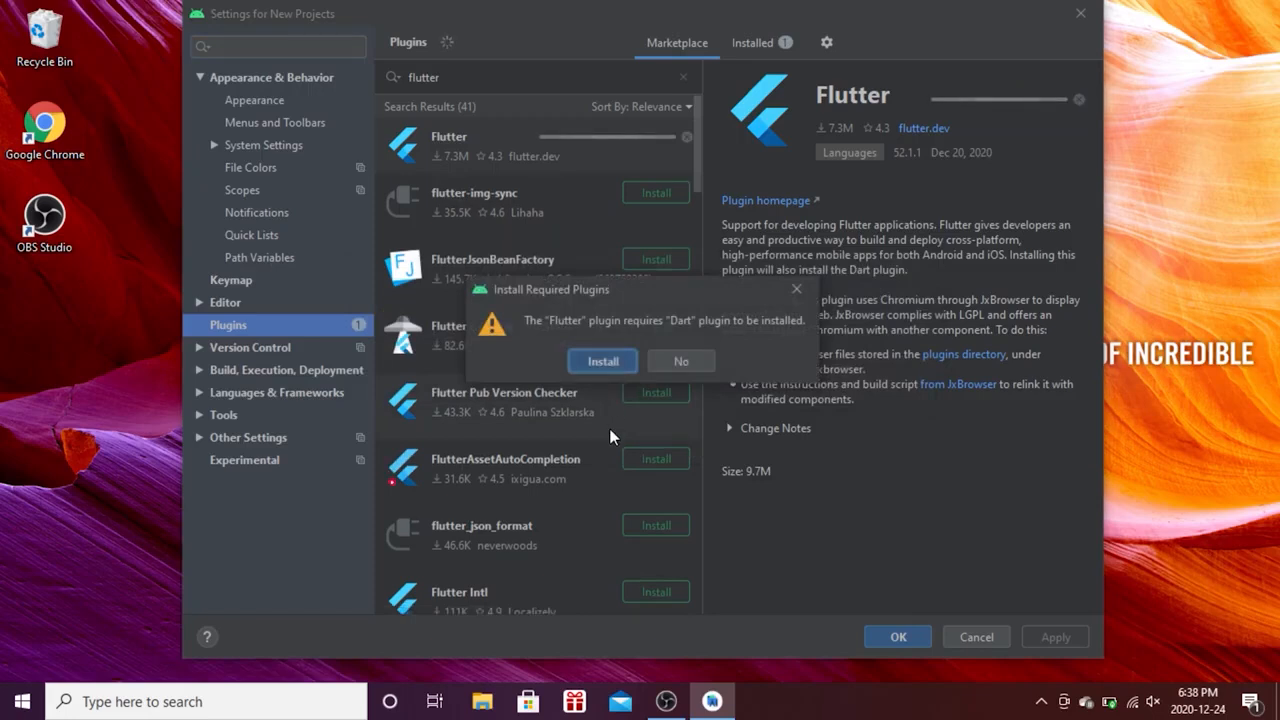
click(607, 361)
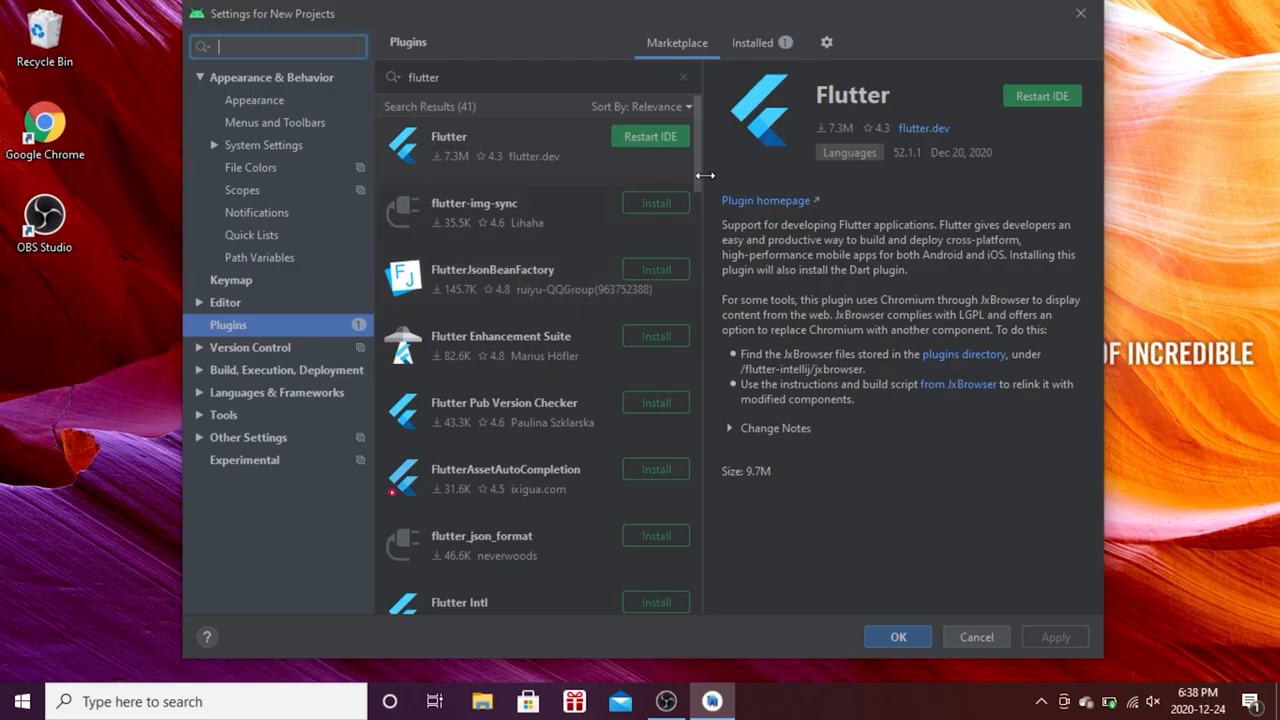
click(1048, 101)
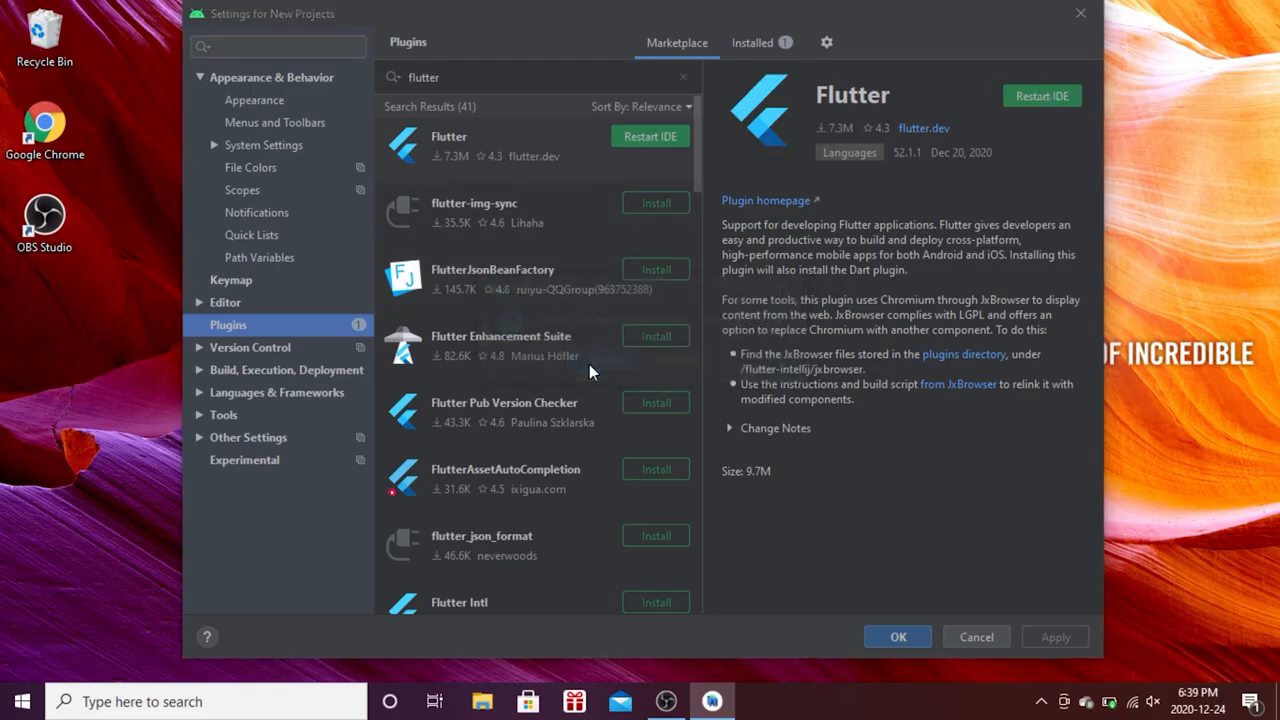
click(590, 362)
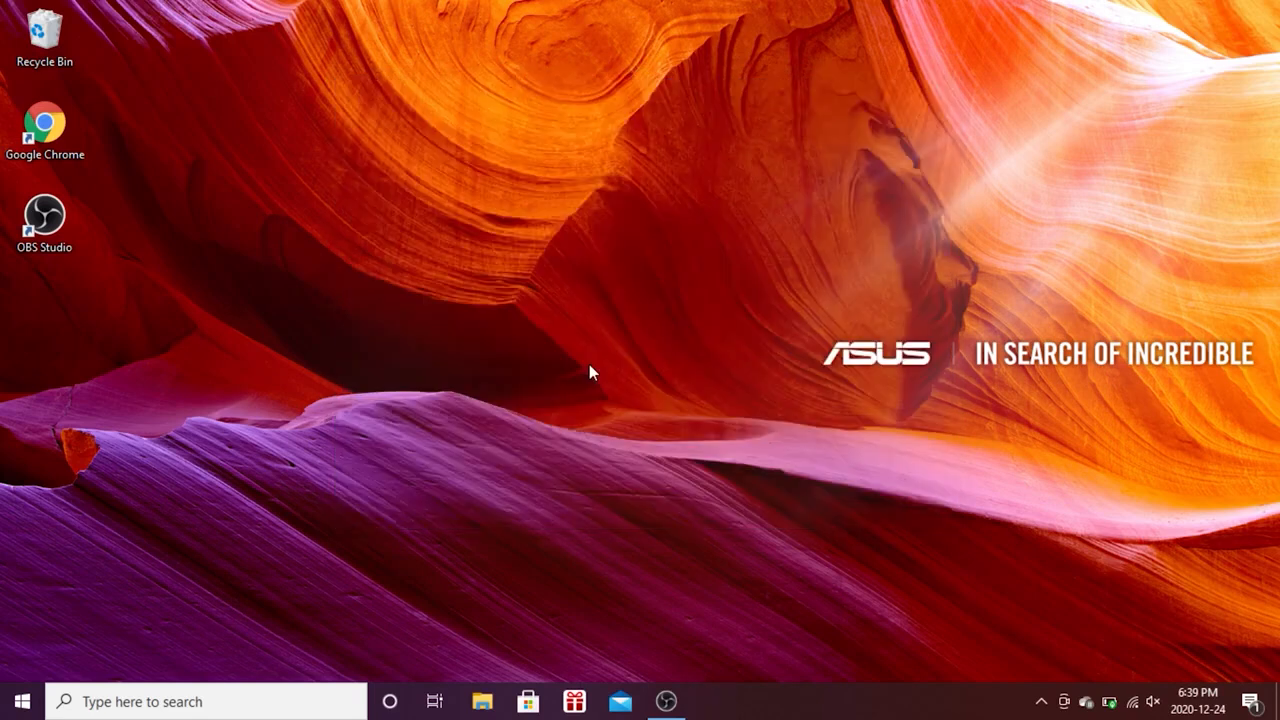